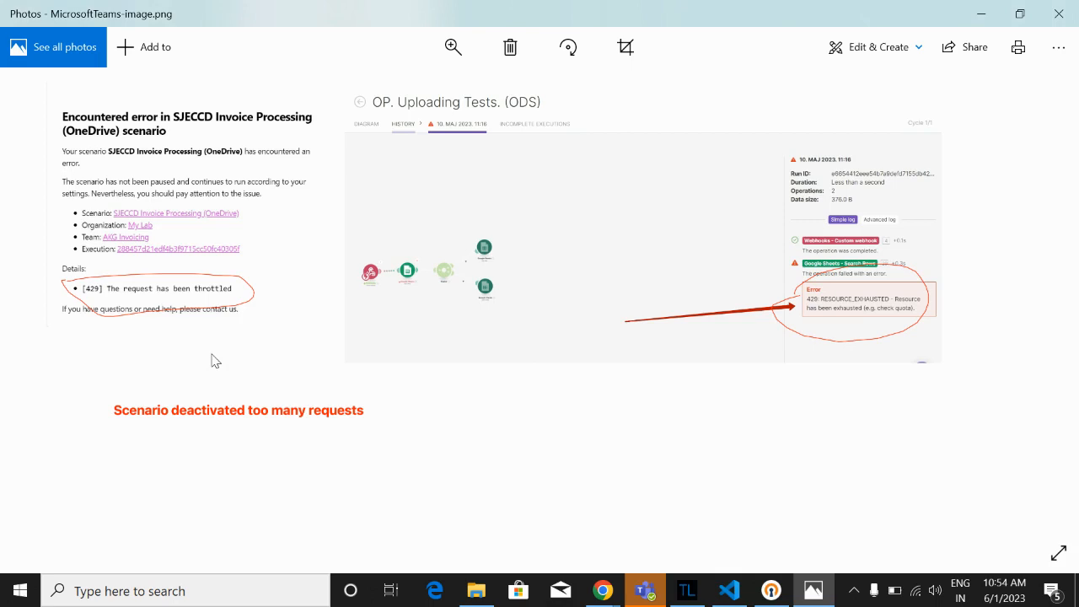
Switch to the Make scenario in Chrome and review the API Call Limit section of the Zoho Books API documentation.
{"action": "key", "text": "alt+Tab"}
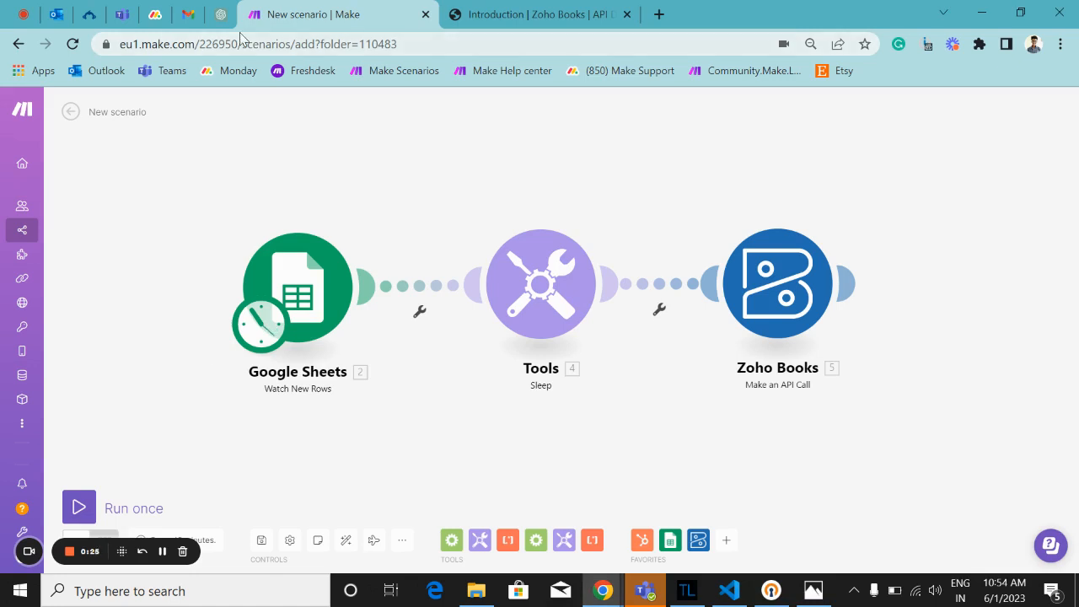
{"action": "left_click", "coordinate": [472, 13]}
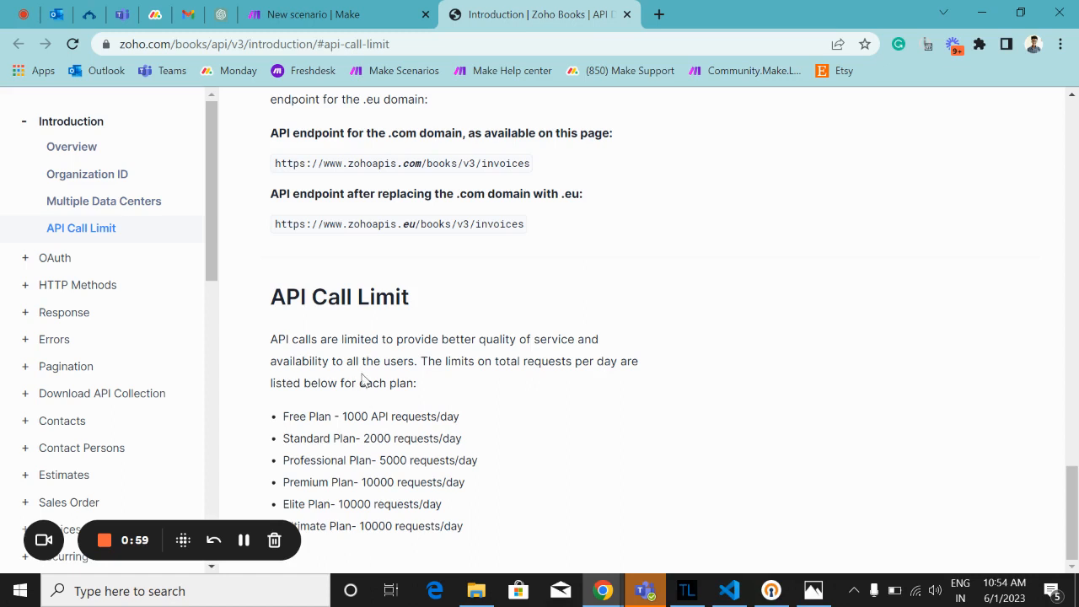
{"action": "left_click", "coordinate": [327, 8]}
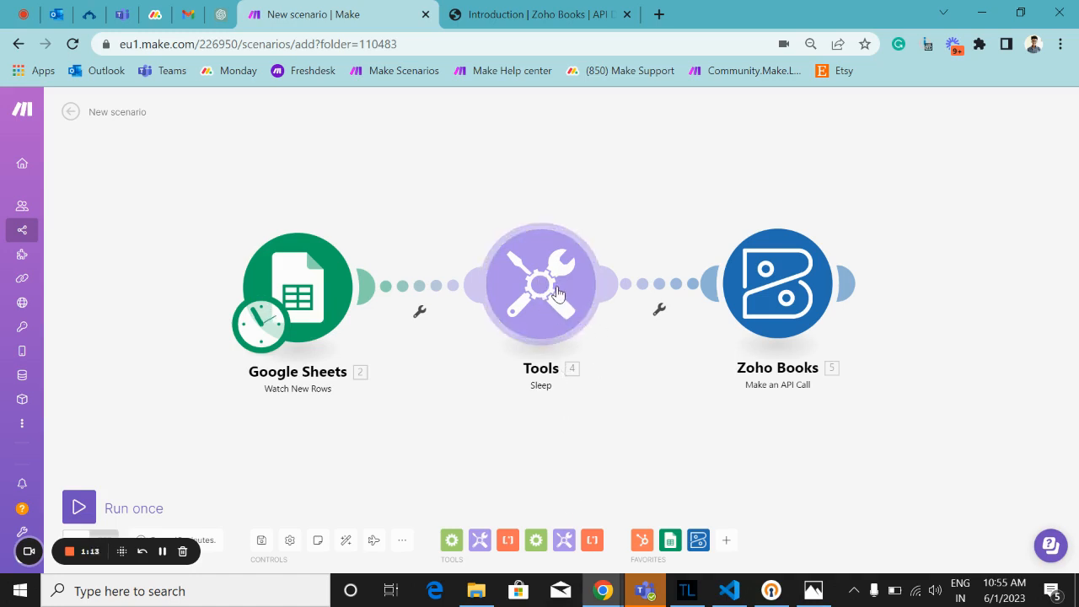
Look up the Sleep action among the Tools modules and examine the Delay setting of the scenario's Sleep module.
{"action": "left_click", "coordinate": [480, 540]}
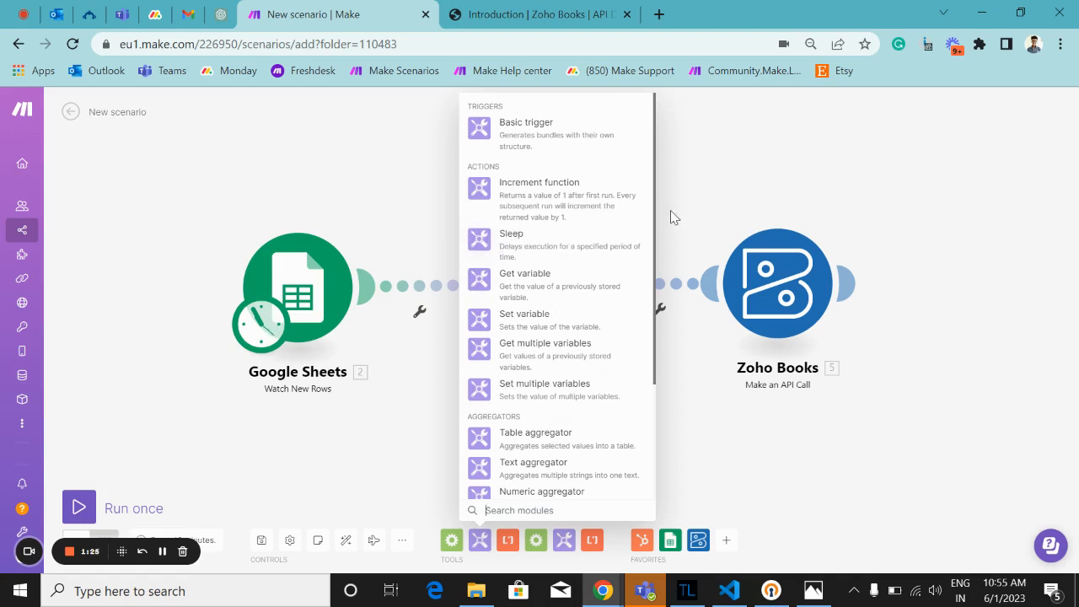
{"action": "left_click", "coordinate": [514, 243]}
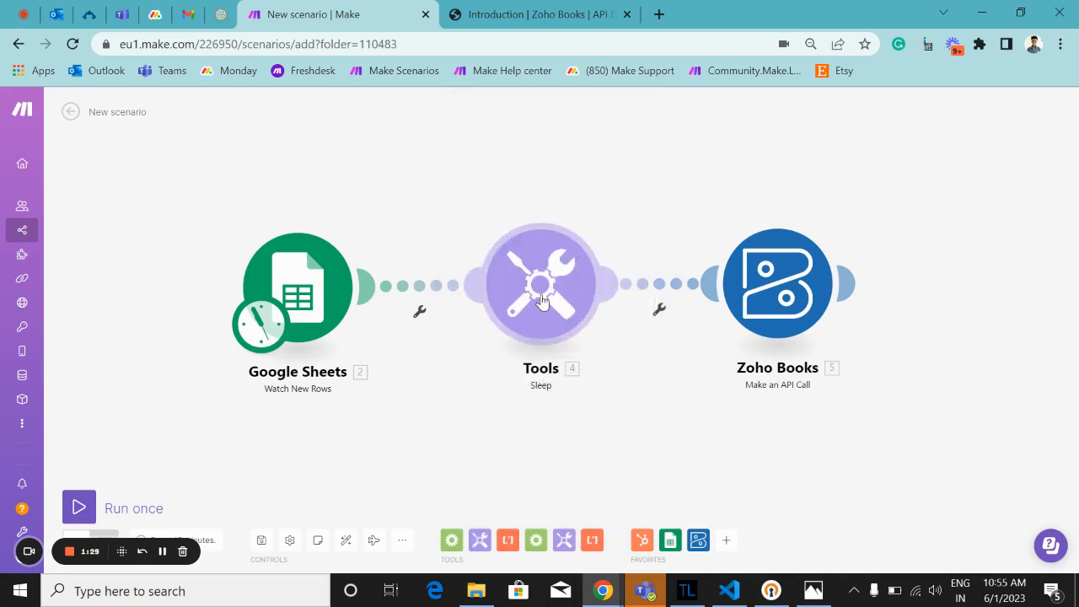
{"action": "left_click", "coordinate": [542, 301]}
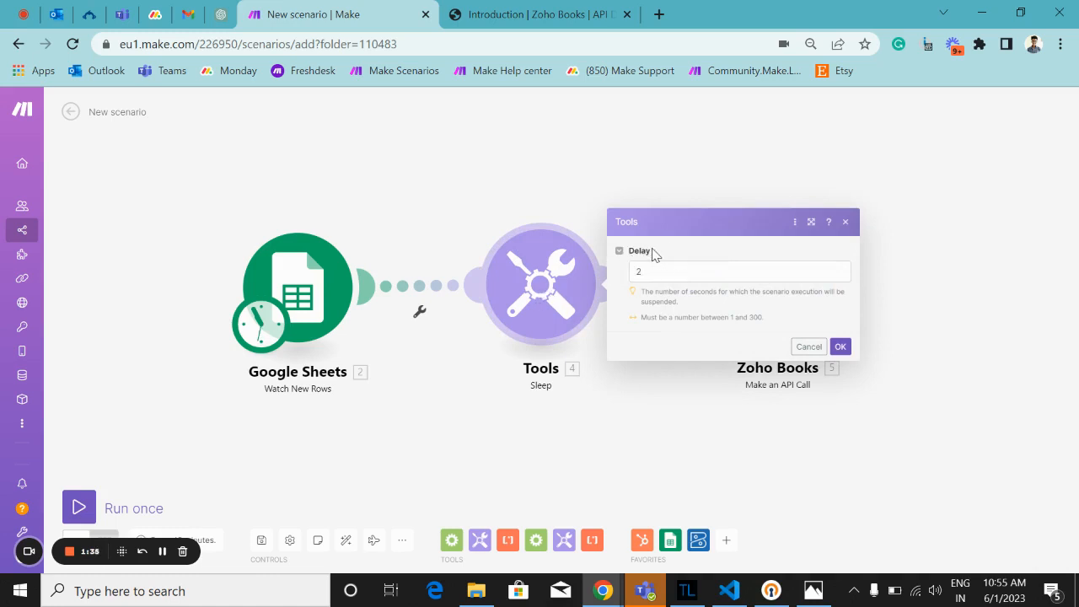
{"action": "left_click", "coordinate": [648, 271]}
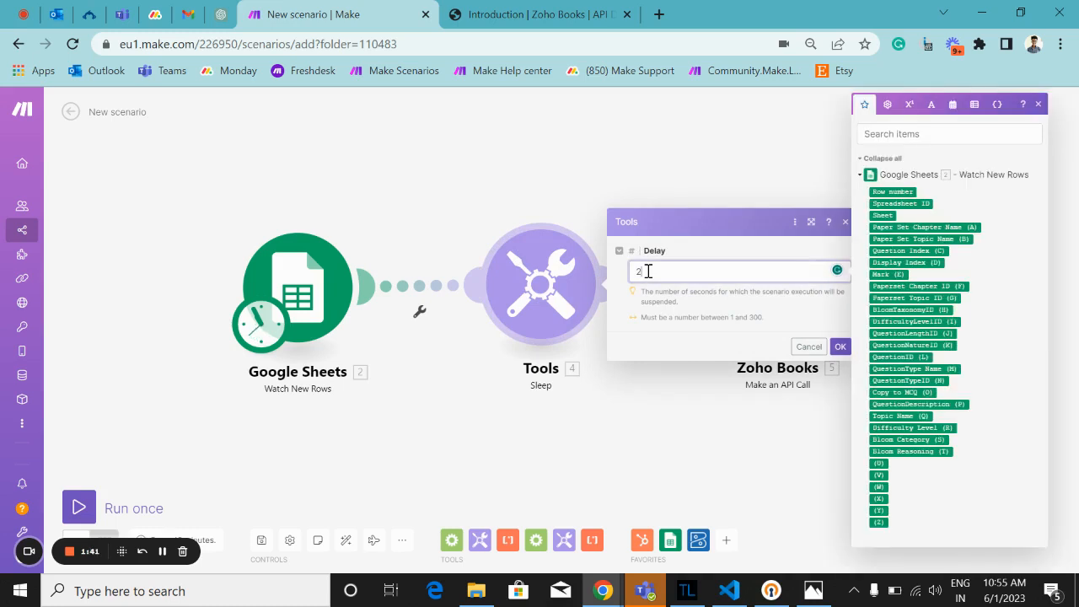
{"action": "left_click", "coordinate": [840, 348]}
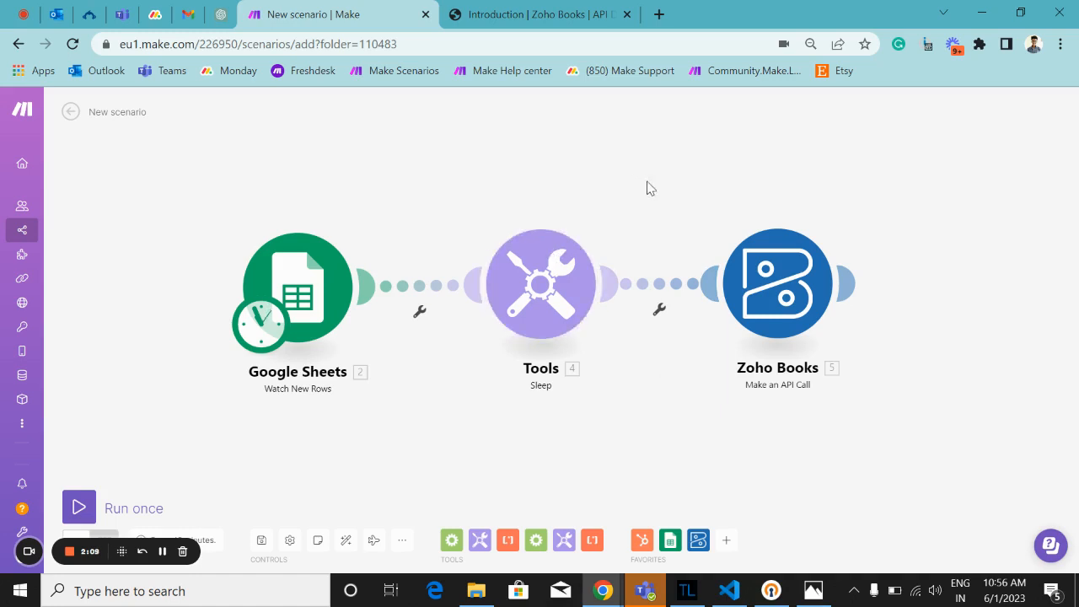
{"action": "left_click", "coordinate": [523, 275]}
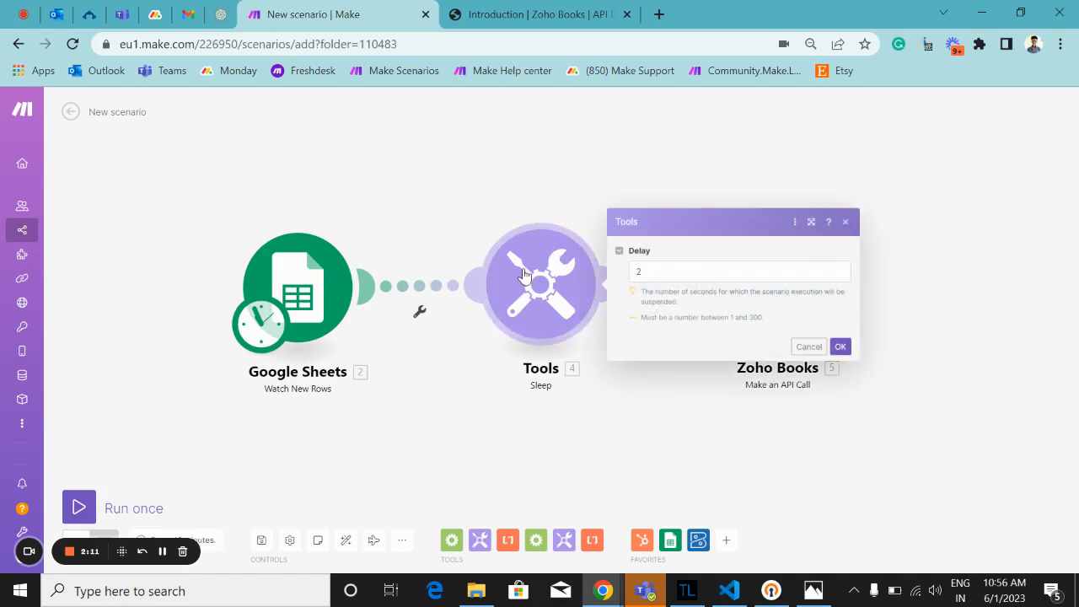
{"action": "left_click", "coordinate": [649, 269]}
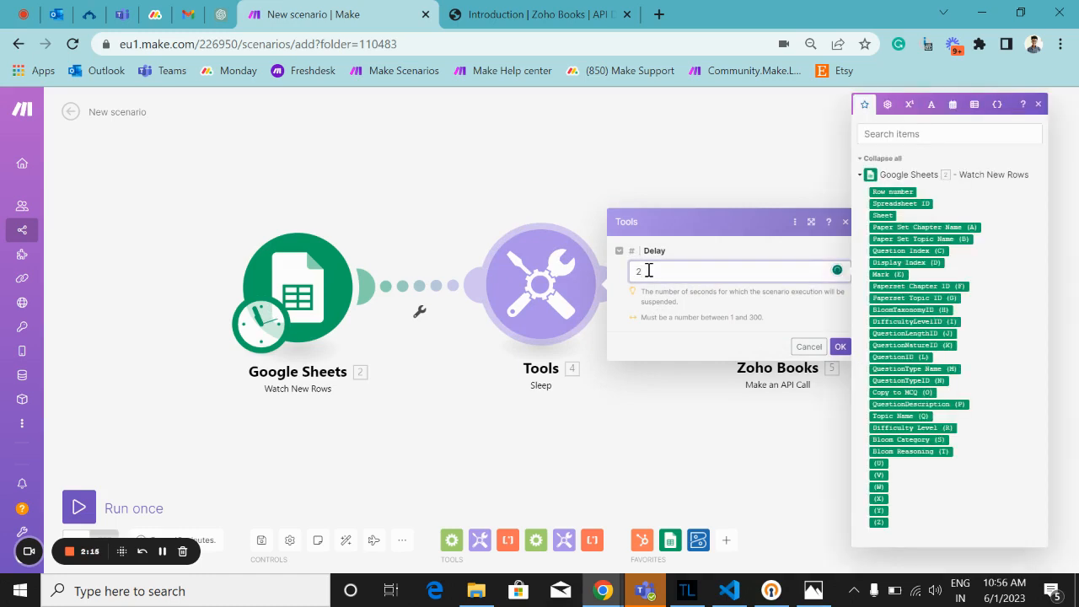
{"action": "left_click", "coordinate": [720, 434]}
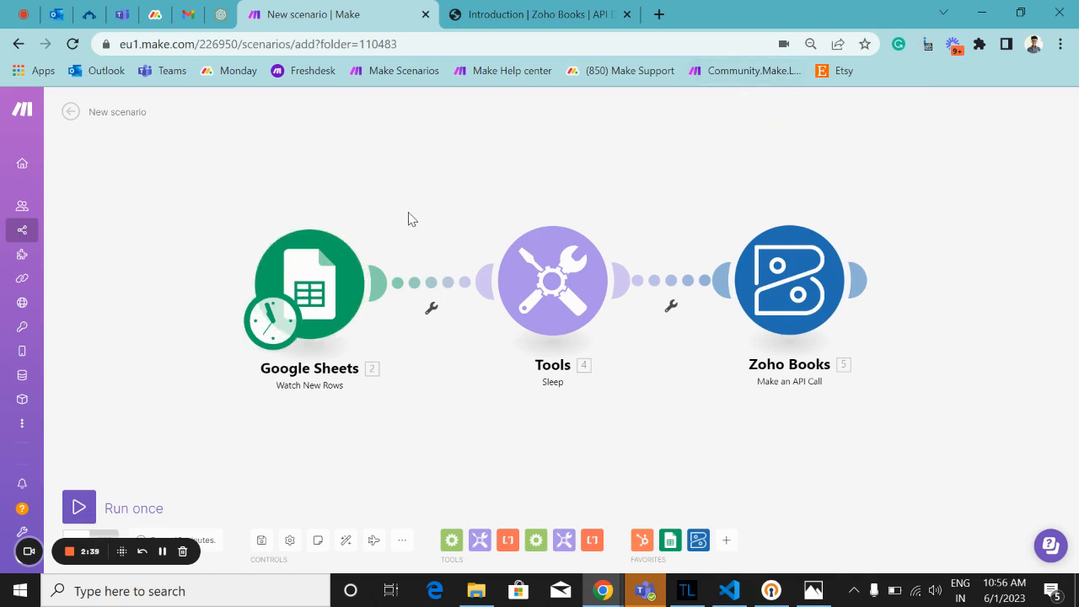
Open the Google Sheets Watch New Rows module settings and set the Limit to 999.
{"action": "left_click", "coordinate": [321, 291]}
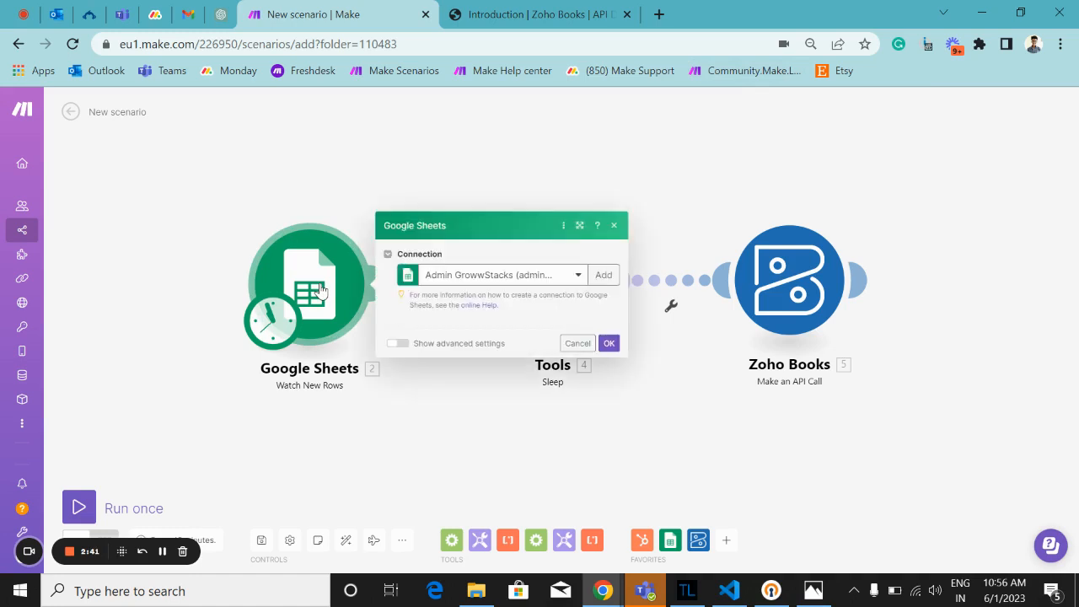
{"action": "scroll", "coordinate": [493, 443], "scroll_direction": "down", "scroll_amount": 1}
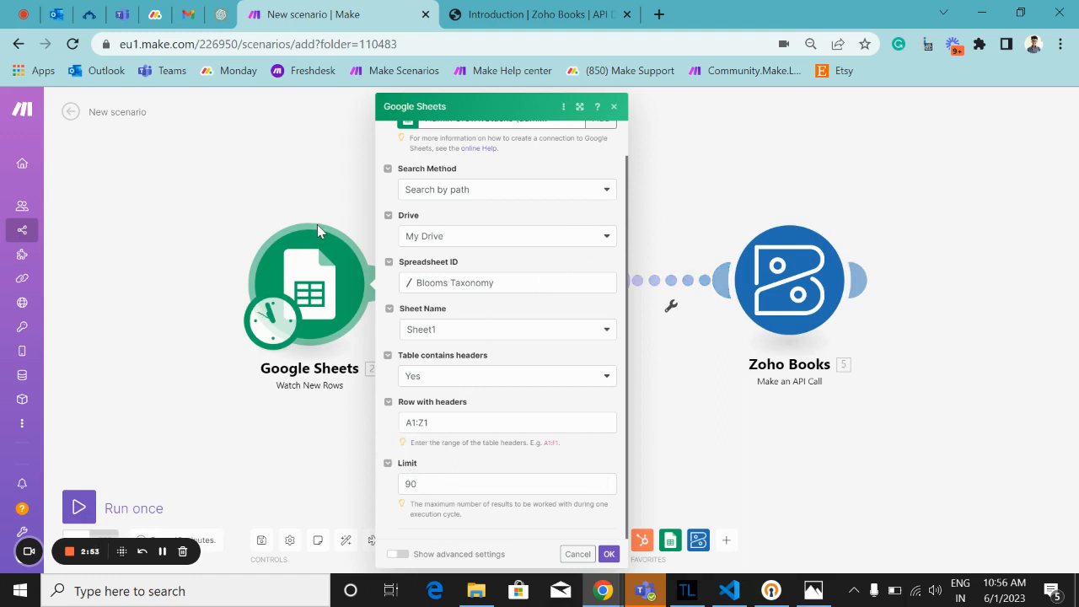
{"action": "left_click", "coordinate": [431, 487]}
{"action": "key", "text": "BackSpace"}
{"action": "key", "text": "BackSpace"}
{"action": "type", "text": "1"}
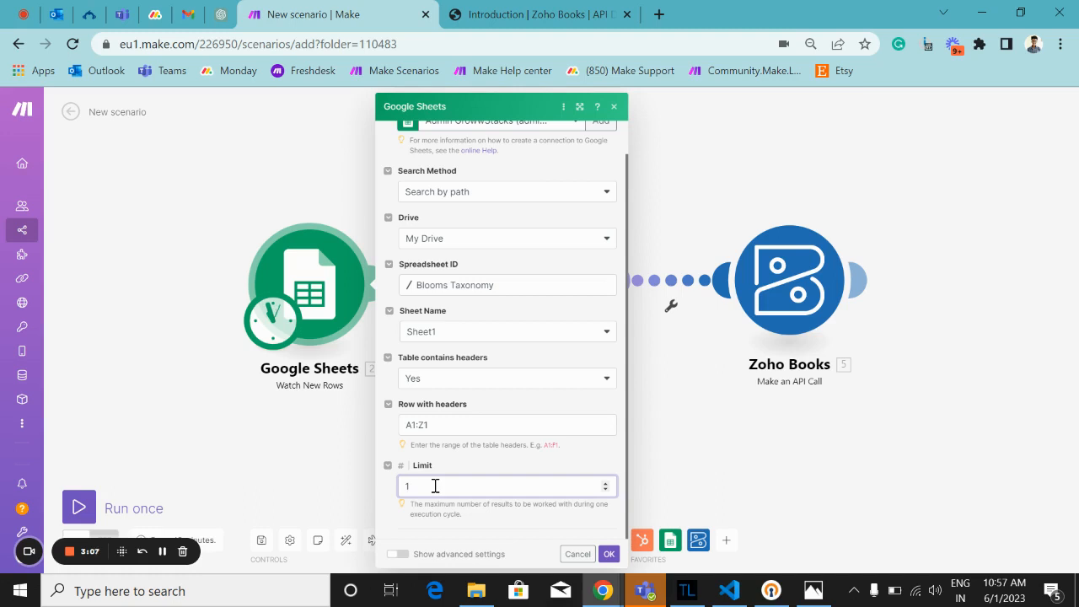
{"action": "key", "text": "BackSpace"}
{"action": "type", "text": "590"}
{"action": "key", "text": "BackSpace"}
{"action": "key", "text": "BackSpace"}
{"action": "key", "text": "BackSpace"}
{"action": "type", "text": "999"}
Check the Free Plan's daily API request limit in the Zoho Books API documentation and return to the scenario.
{"action": "left_click", "coordinate": [531, 14]}
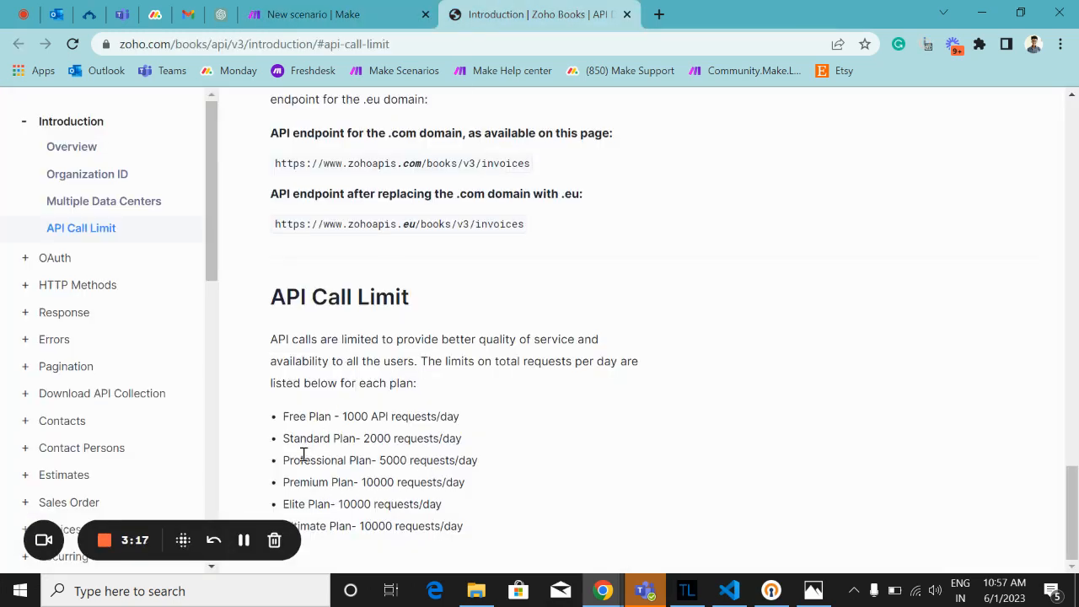
{"action": "left_click_drag", "start_coordinate": [284, 415], "coordinate": [396, 415]}
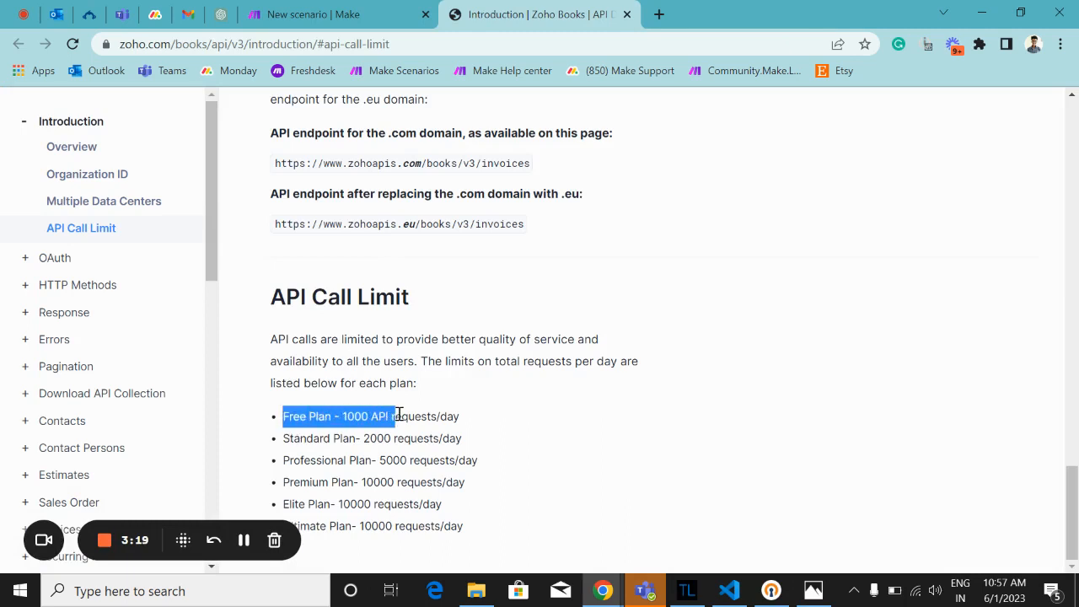
{"action": "left_click", "coordinate": [312, 14]}
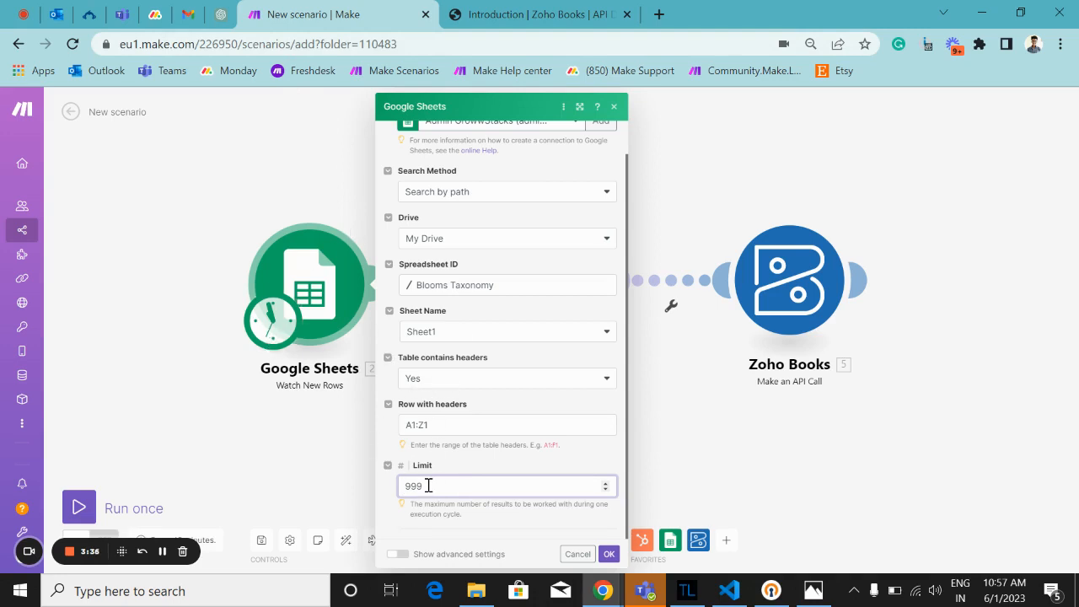
Set the Limit of the Google Sheets Watch New Rows module to 20 and save its settings.
{"action": "key", "text": "BackSpace"}
{"action": "key", "text": "BackSpace"}
{"action": "key", "text": "BackSpace"}
{"action": "type", "text": "10"}
{"action": "key", "text": "BackSpace"}
{"action": "key", "text": "BackSpace"}
{"action": "type", "text": "20"}
{"action": "left_click", "coordinate": [608, 553]}
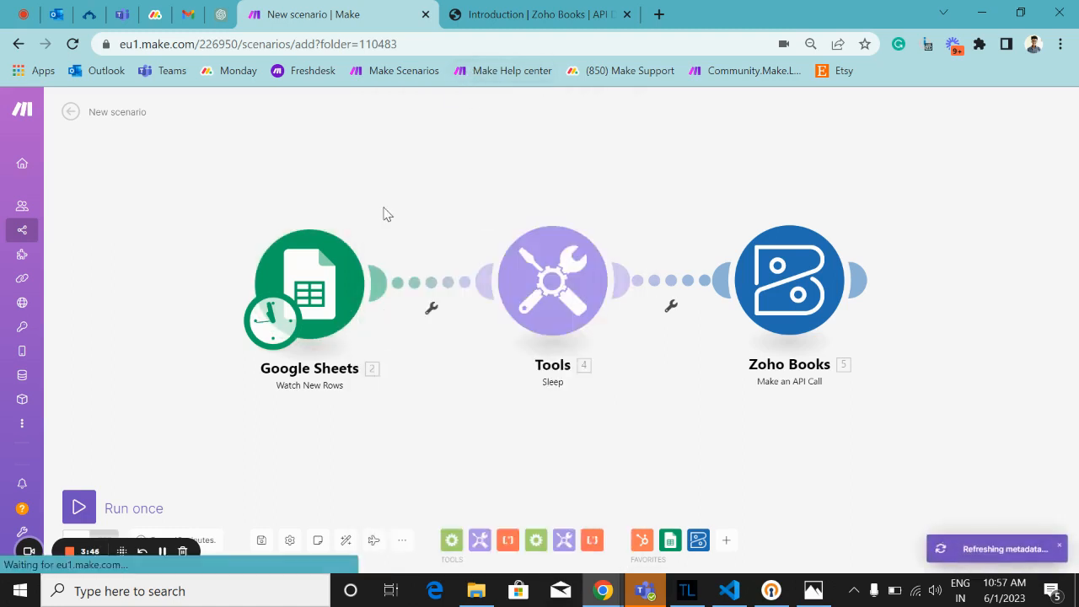